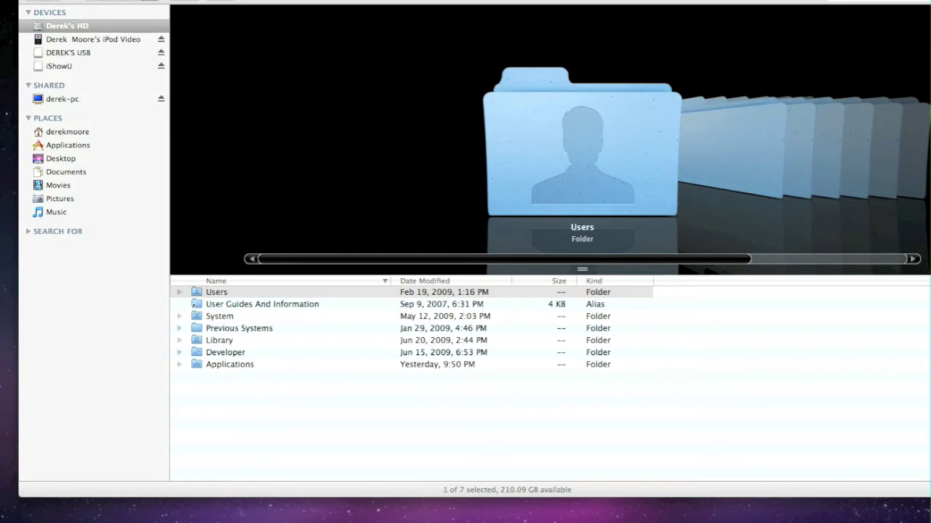
- Go to Applications > Utilities in Finder and launch Disk Utility
drag(928, 497, 908, 497)
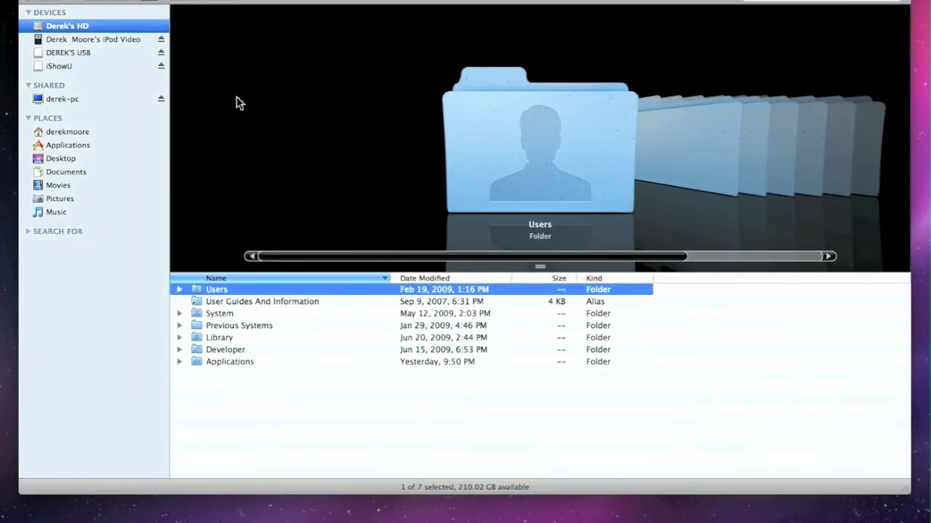
click(95, 146)
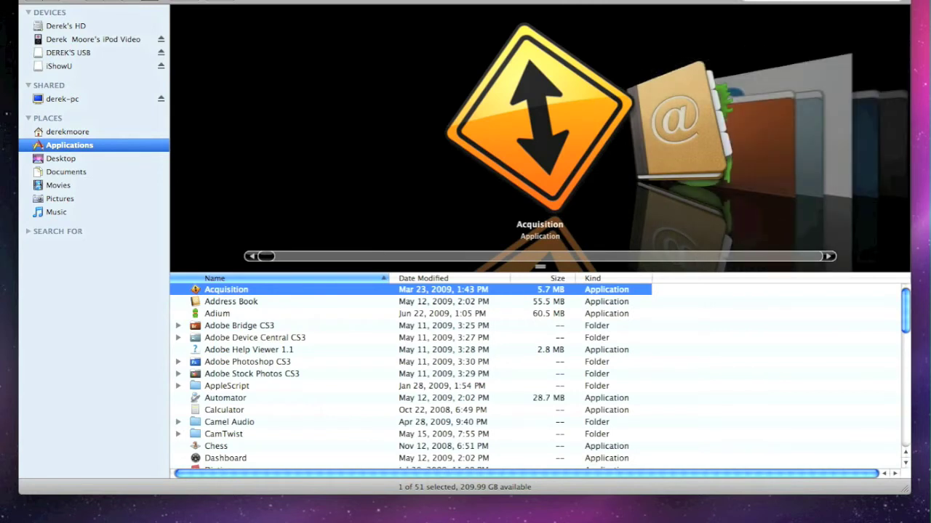
click(178, 0)
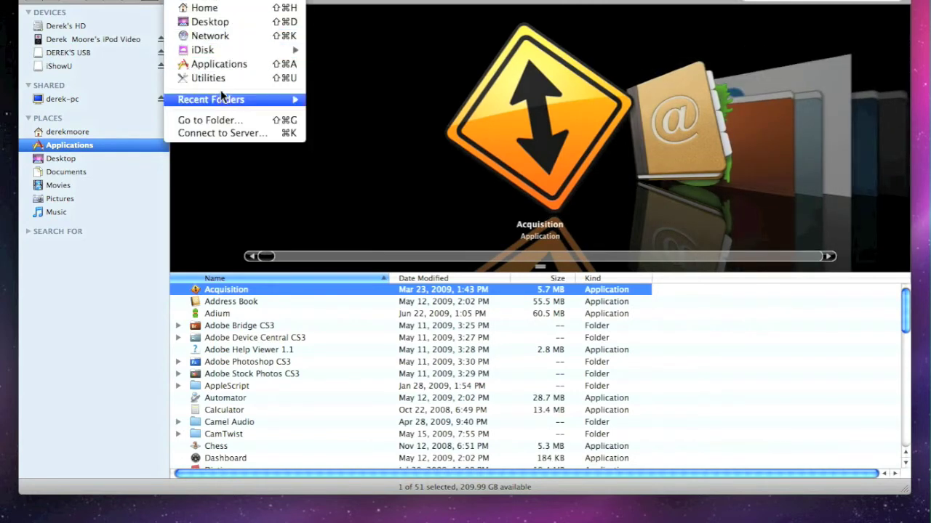
click(393, 18)
scroll(341, 404, down, 3)
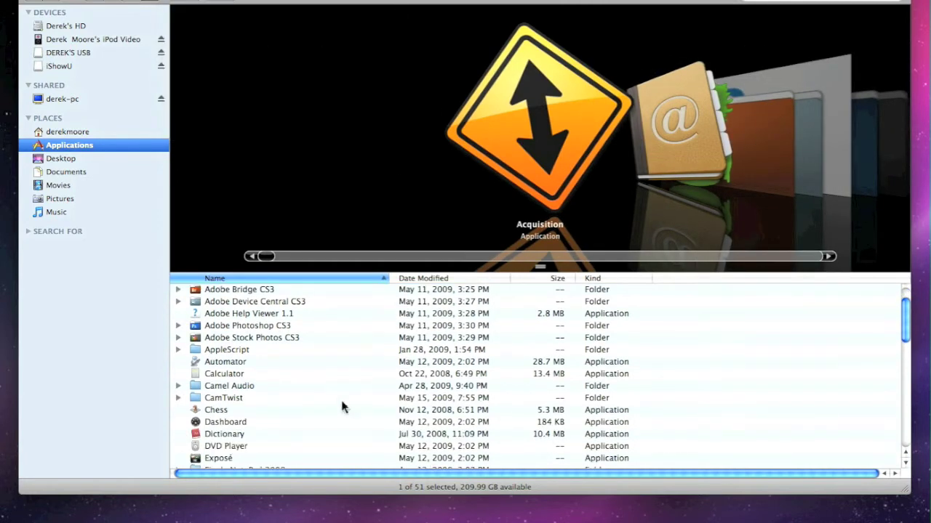
scroll(262, 445, down, 12)
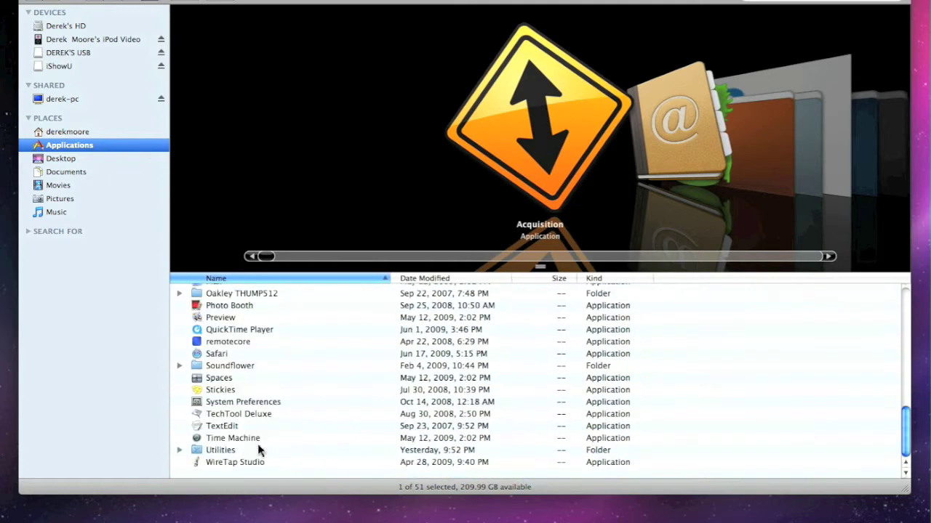
click(244, 452)
double_click(244, 452)
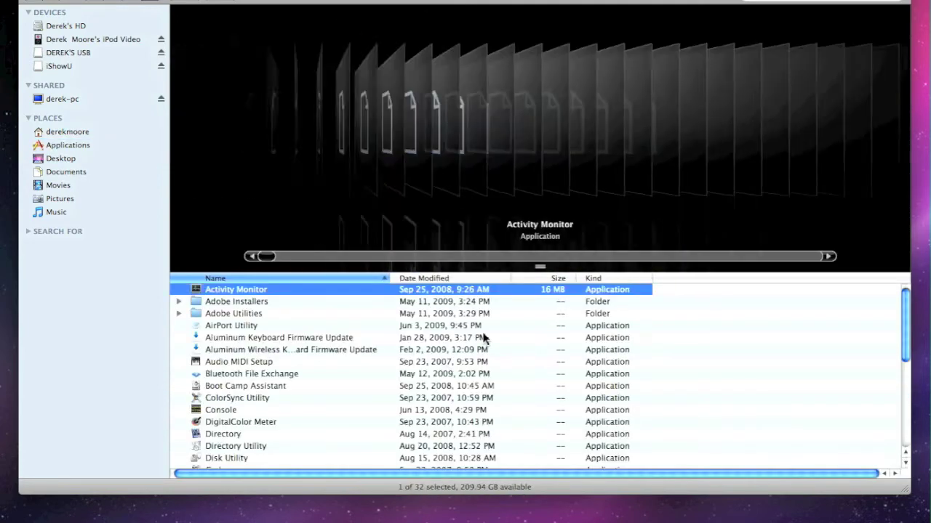
double_click(235, 458)
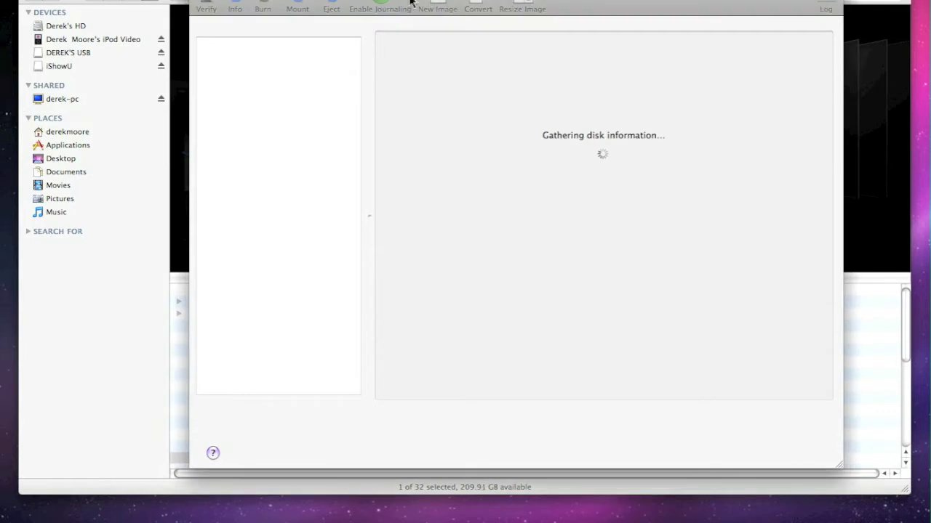
- Start a new blank disk image named 'Back-up' with Desktop as its save location
drag(583, 0, 457, 4)
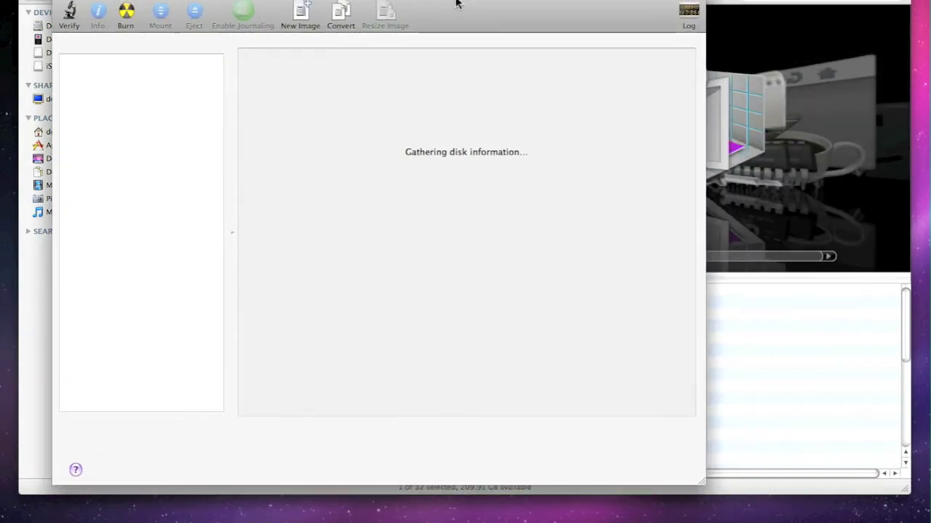
click(300, 21)
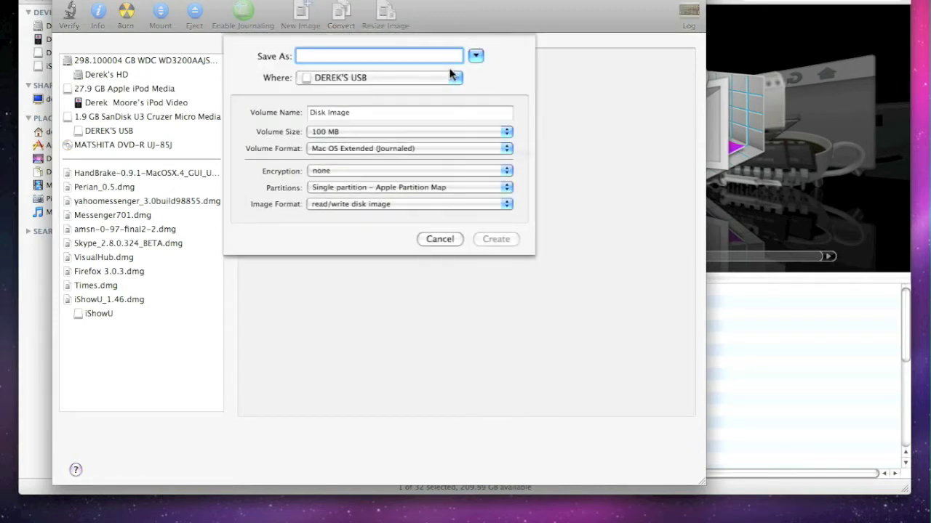
text(B)
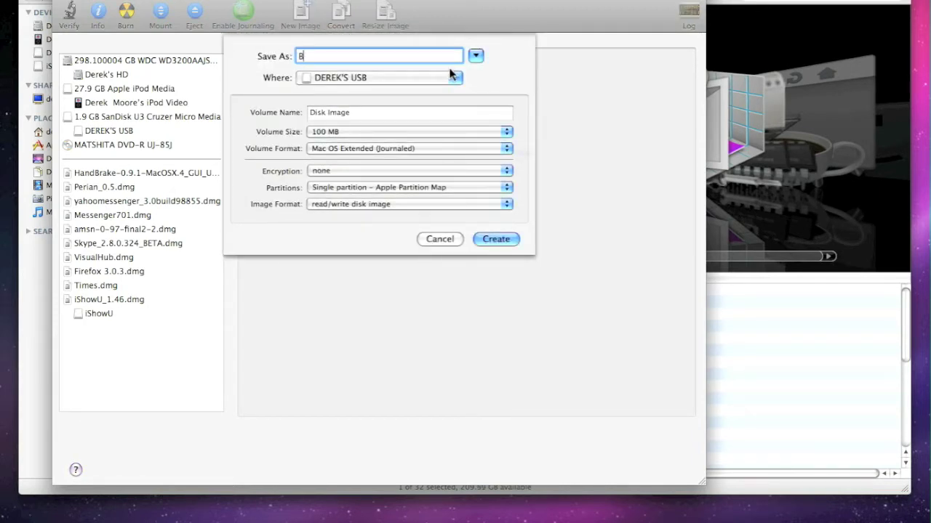
text(ack-up)
click(436, 77)
click(431, 201)
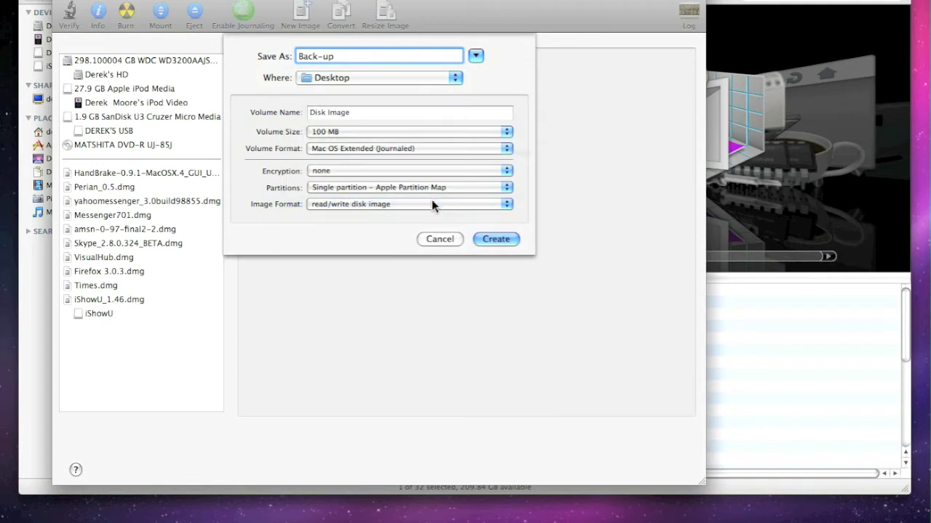
- Set the image size to 500 MB and encryption to 128-bit AES
click(373, 134)
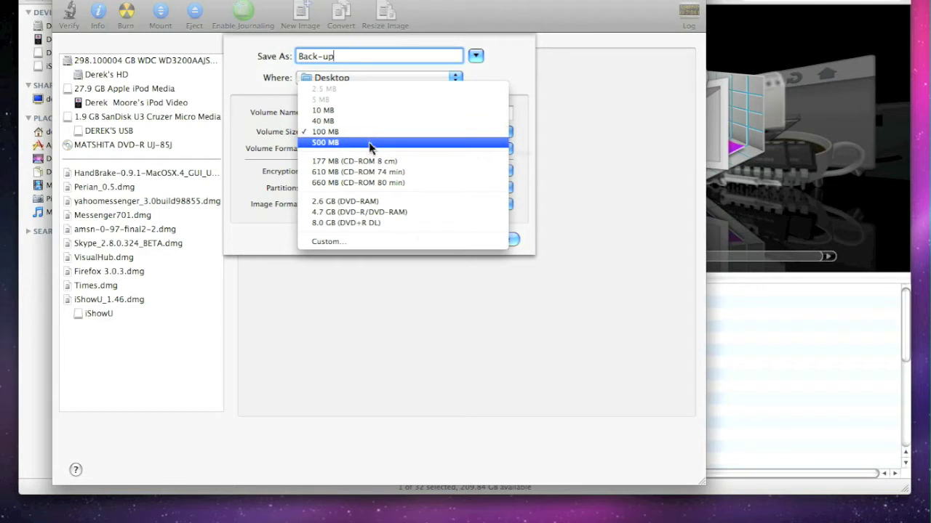
click(369, 142)
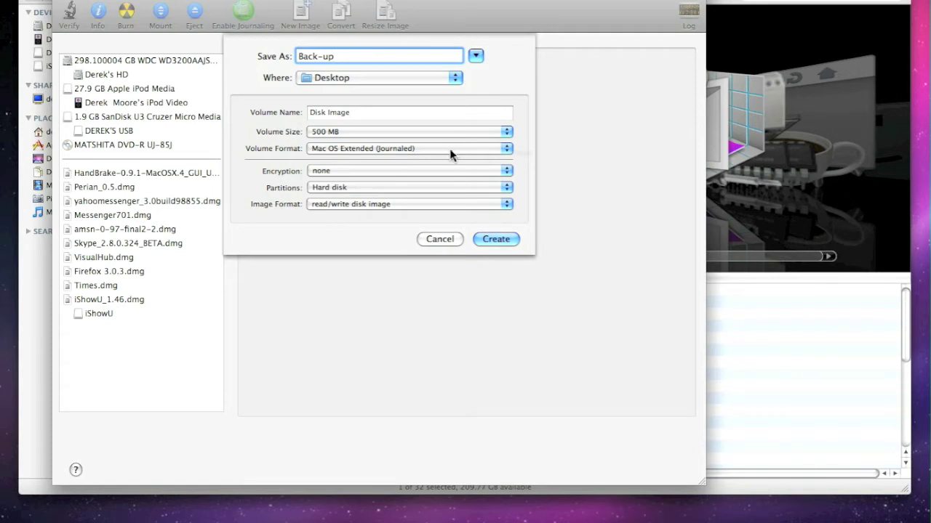
click(403, 173)
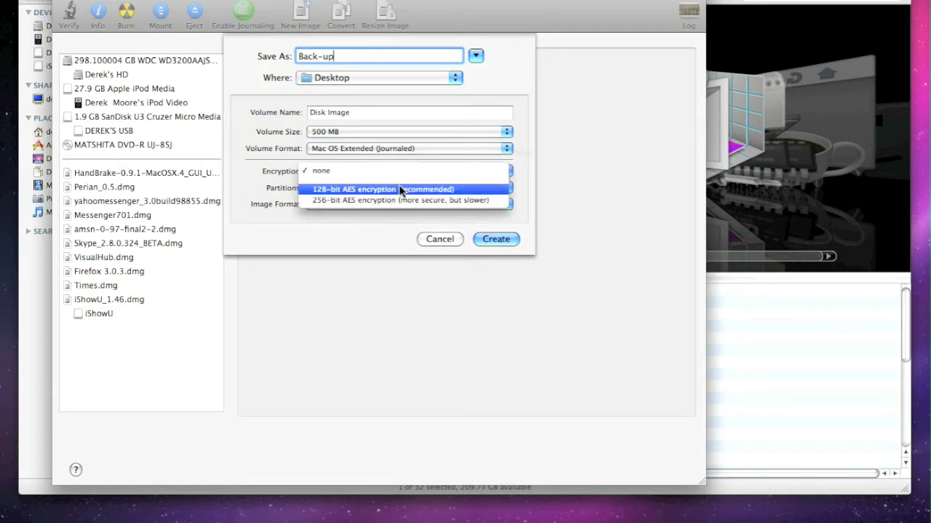
click(492, 192)
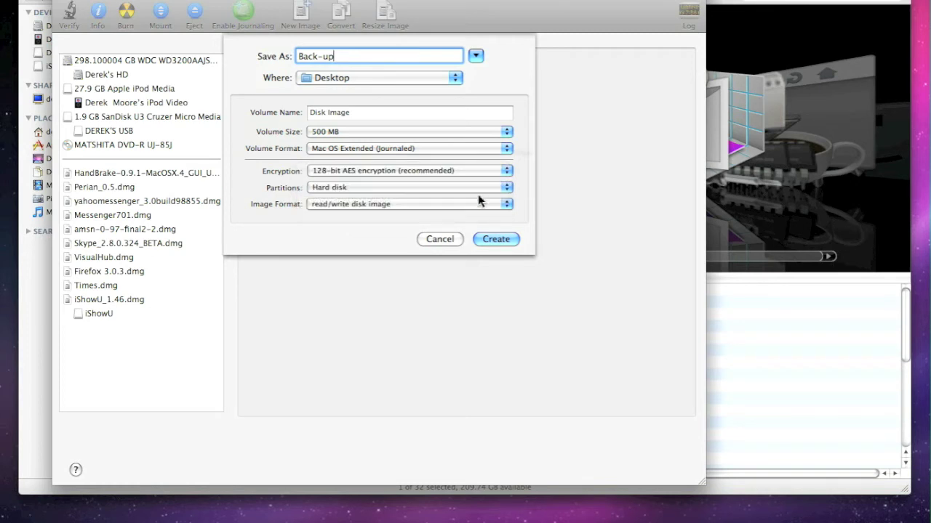
- Choose No partition map, keep 500 MB, and create the encrypted image
click(452, 193)
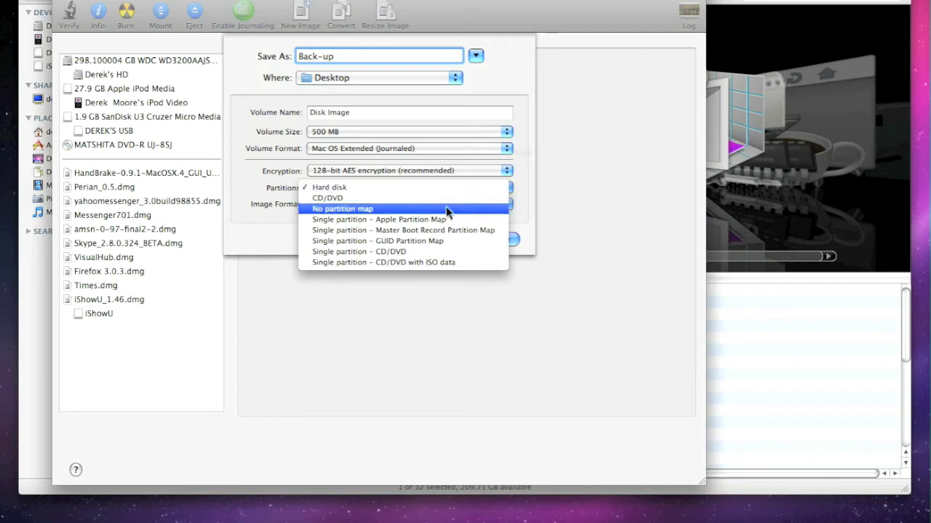
click(446, 209)
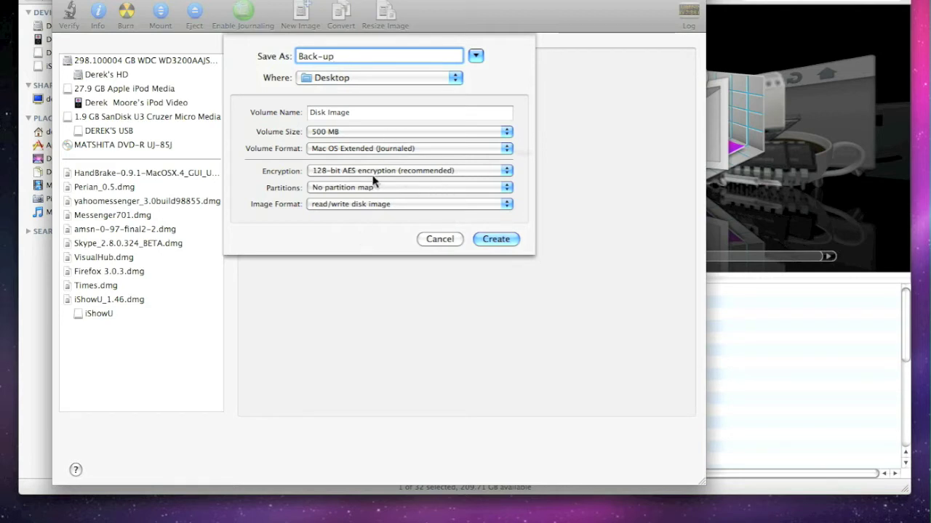
click(370, 138)
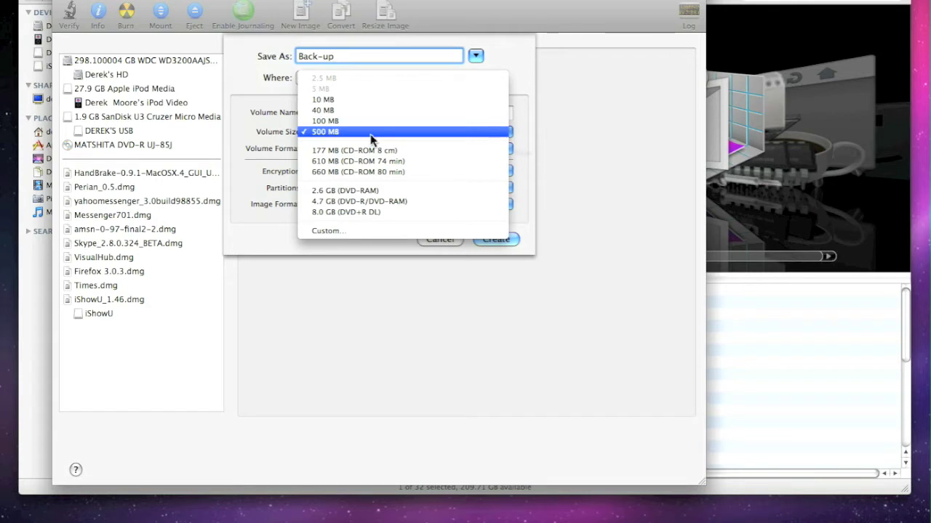
click(369, 135)
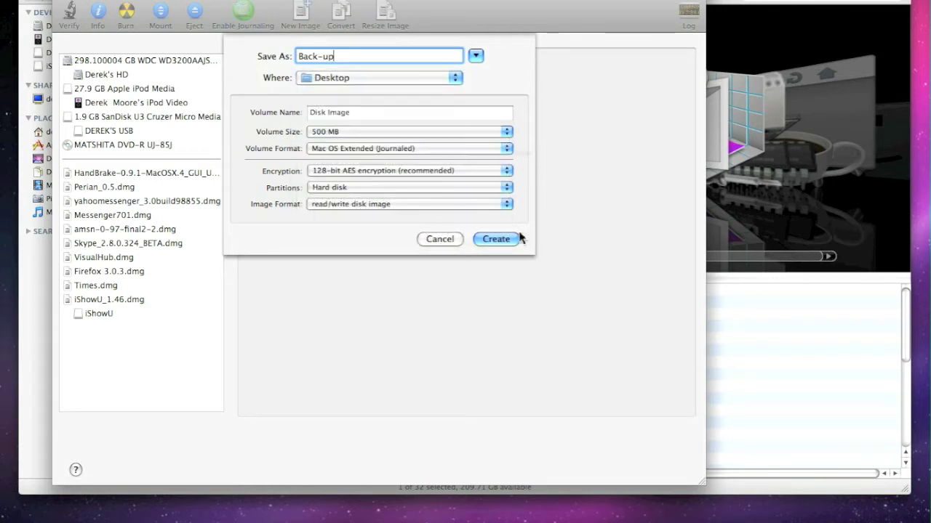
click(490, 243)
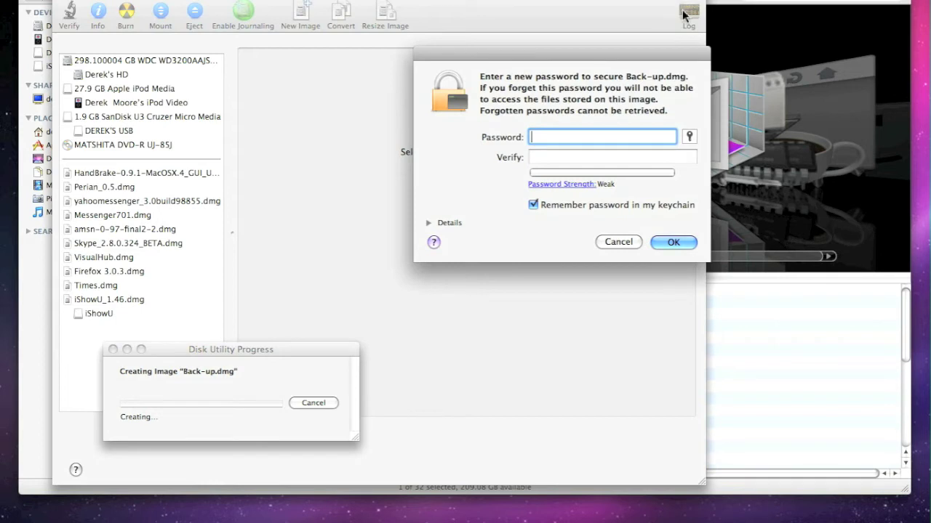
- Enter a Fair-strength password only in the Password field and submit, triggering the mismatch warning
drag(574, 57, 513, 58)
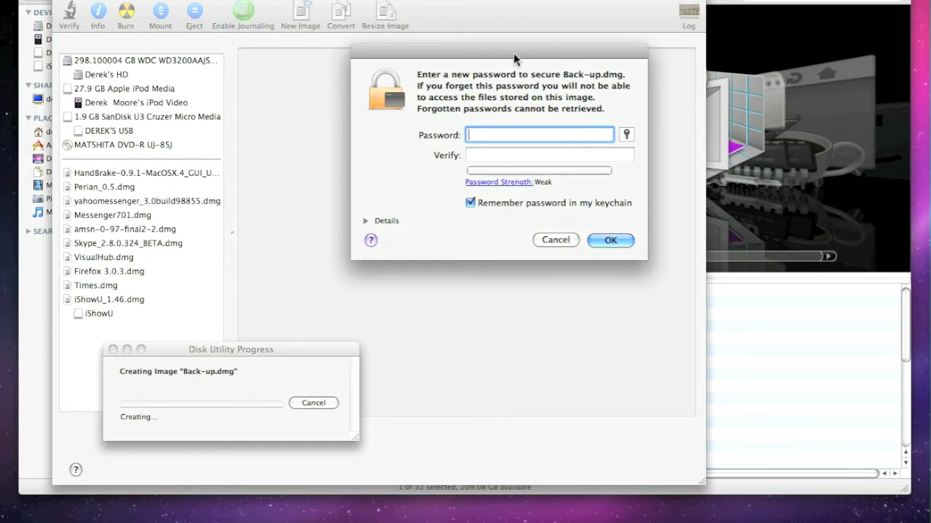
text(••••)
key(BackSpace)
key(BackSpace)
key(BackSpace)
key(BackSpace)
text(••••••••)
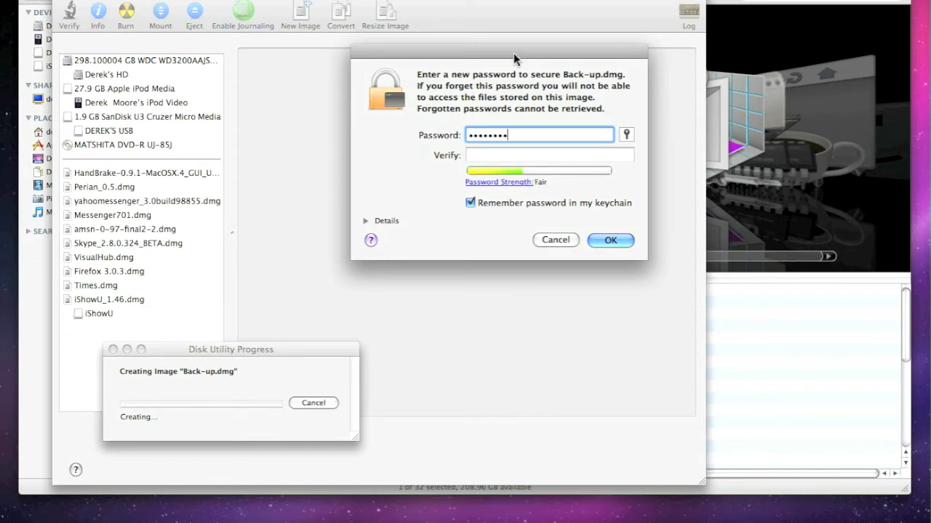
text(••)
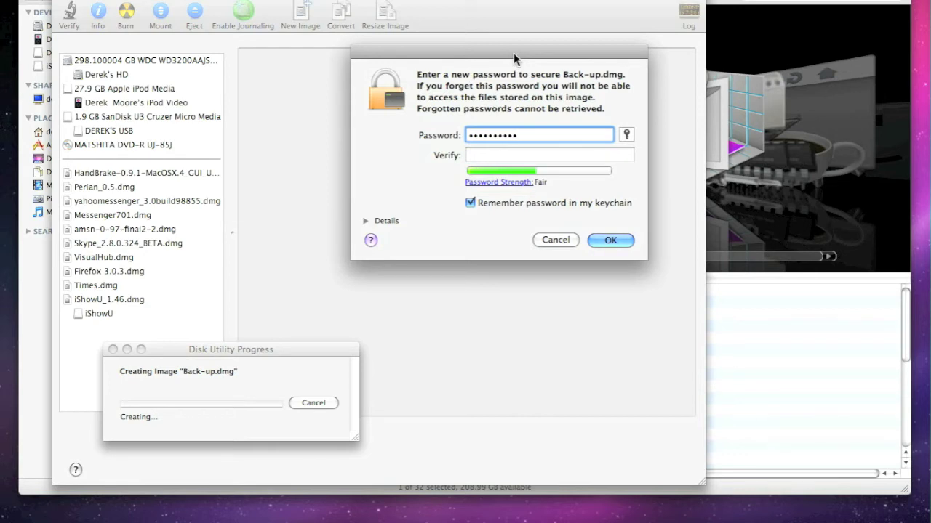
key(super+a)
key(Return)
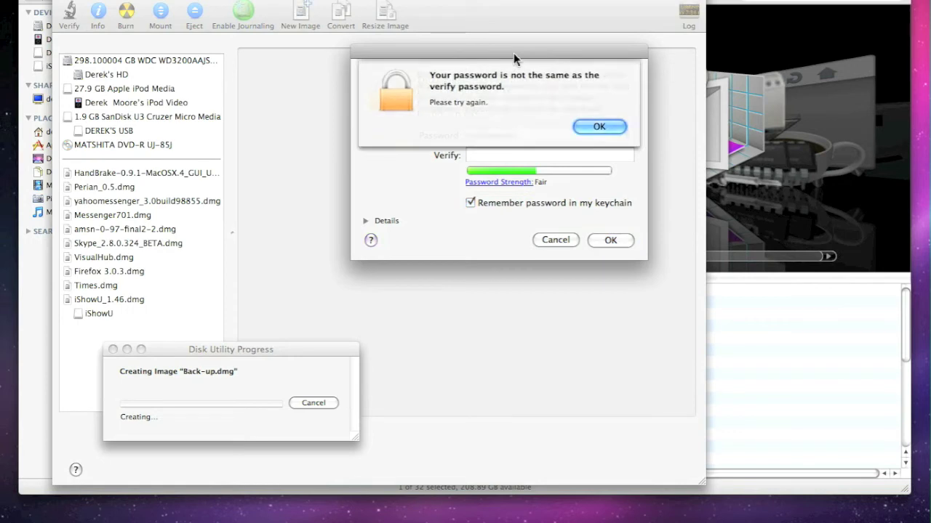
- Dismiss the warning, enter a matching Excellent-strength password in Password and Verify, and disable keychain saving
click(606, 127)
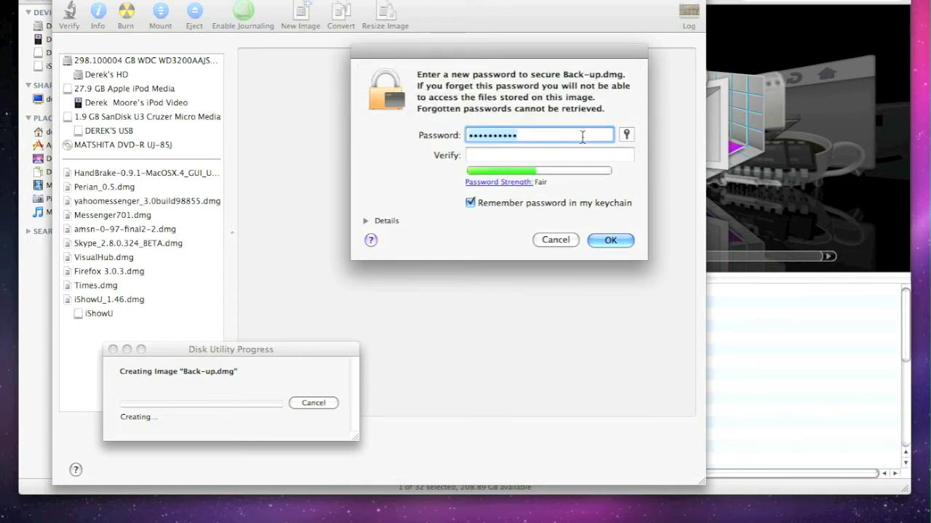
text(•••••••••••••)
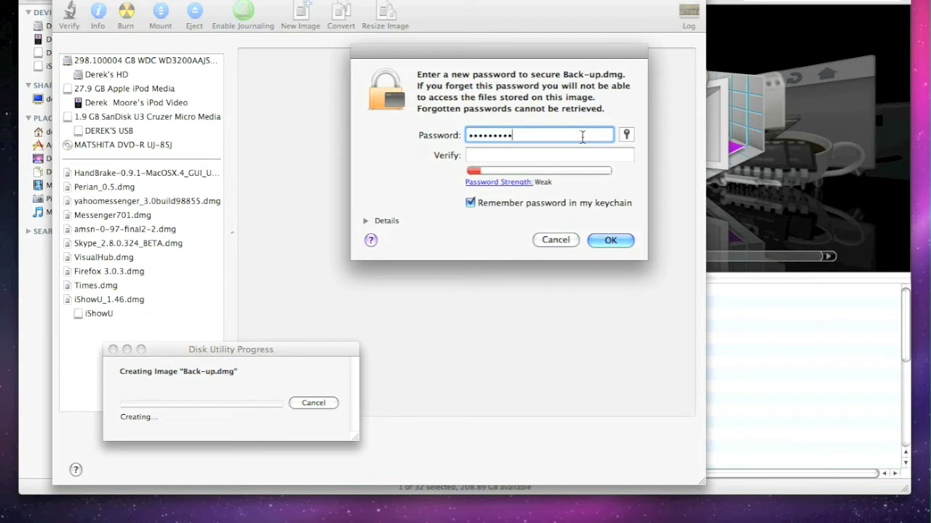
text(•)
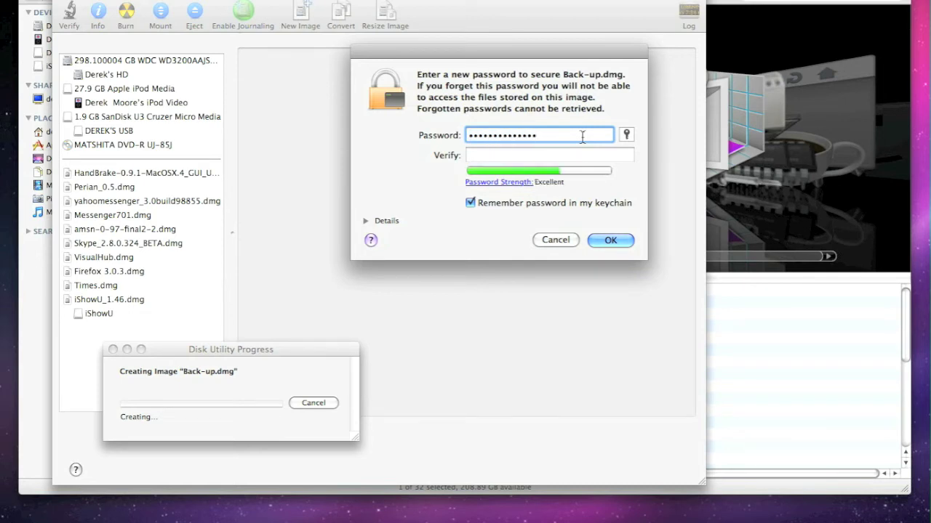
key(Tab)
text(•••••••••)
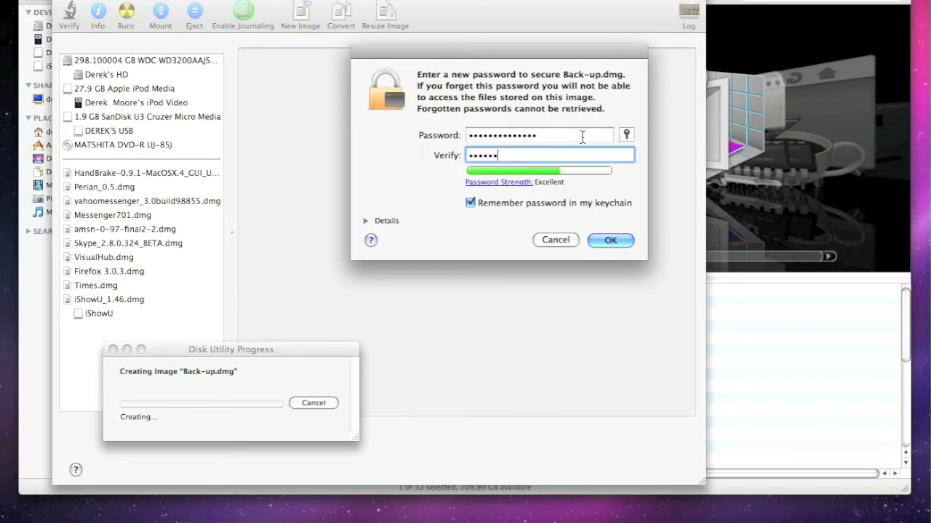
text(•••••)
click(470, 202)
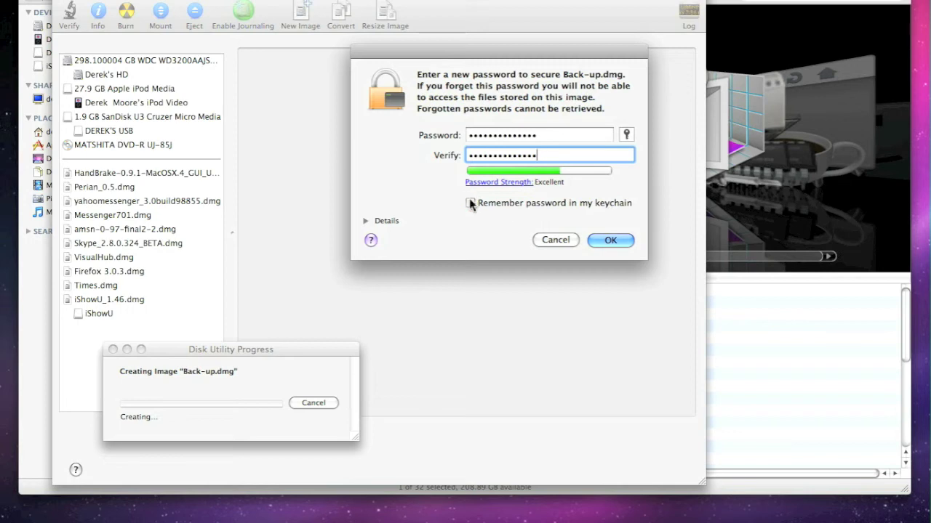
- Confirm the password, let Back-up.dmg finish creating, and select it in the sidebar
click(630, 245)
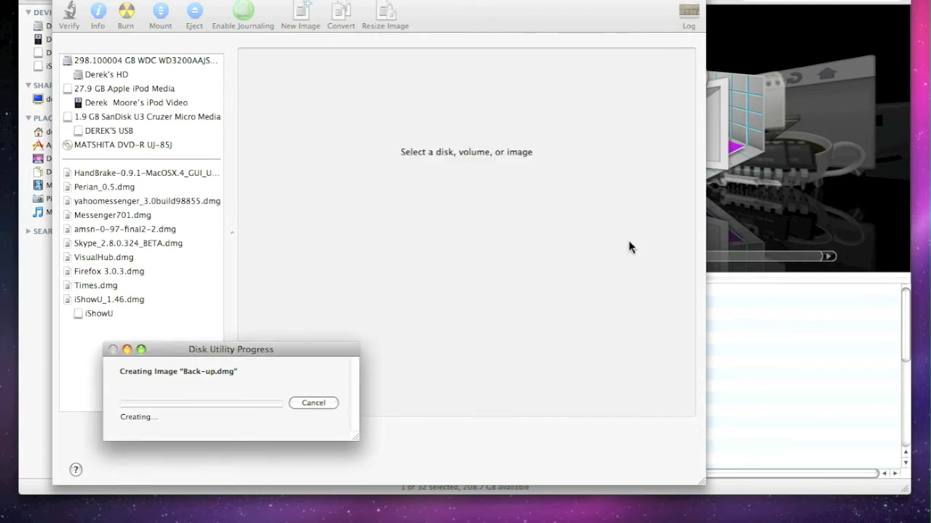
drag(326, 349, 476, 143)
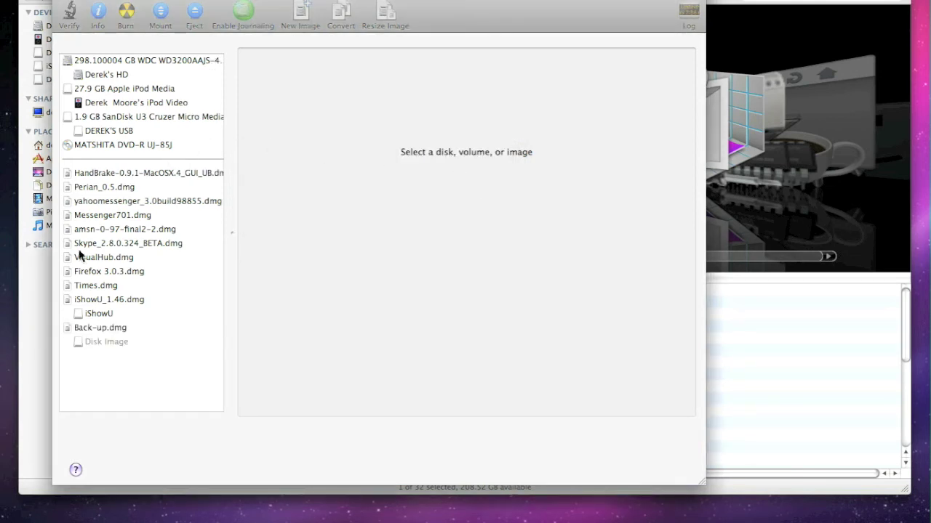
click(116, 329)
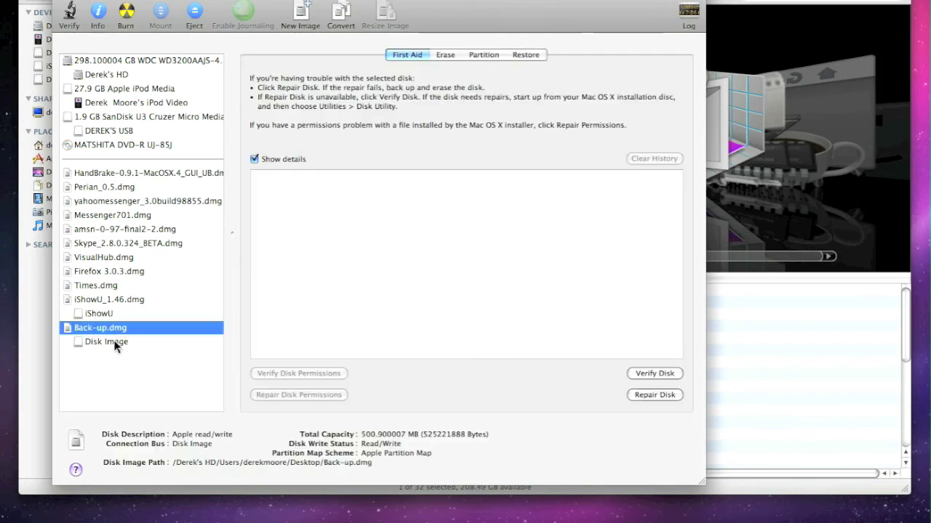
- Check the mounted Disk Image volume and quit Disk Utility
click(114, 340)
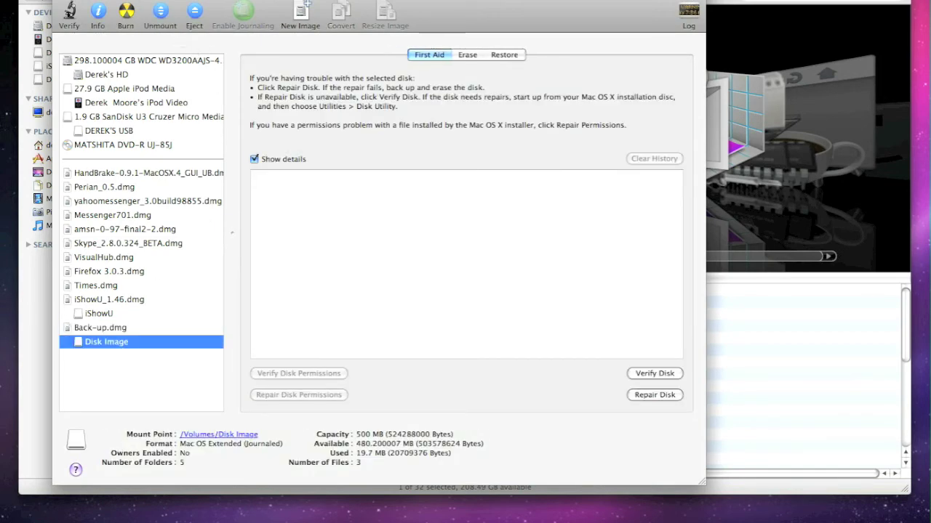
click(58, 0)
click(108, 57)
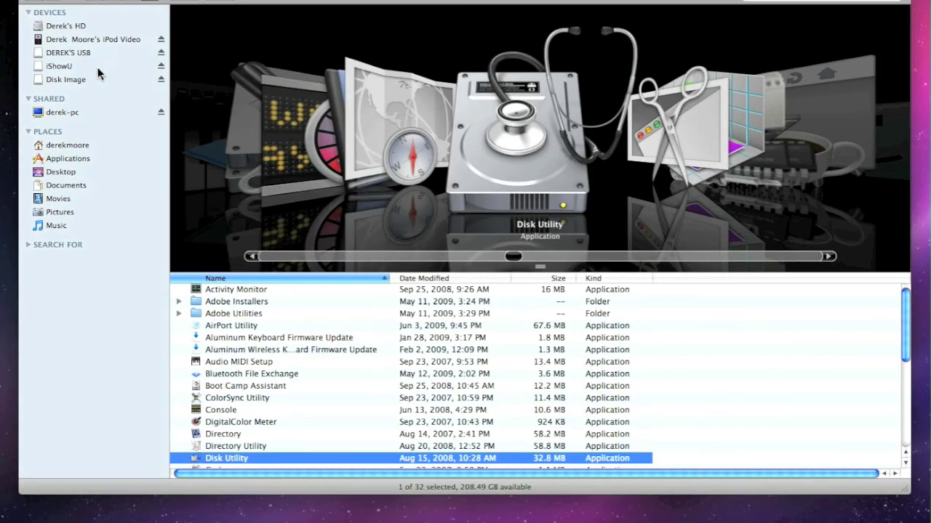
- Copy Picture 1, Camtwist2.0 Basic.mp4 and m15c6aea9.txt onto the Disk Image volume
click(87, 79)
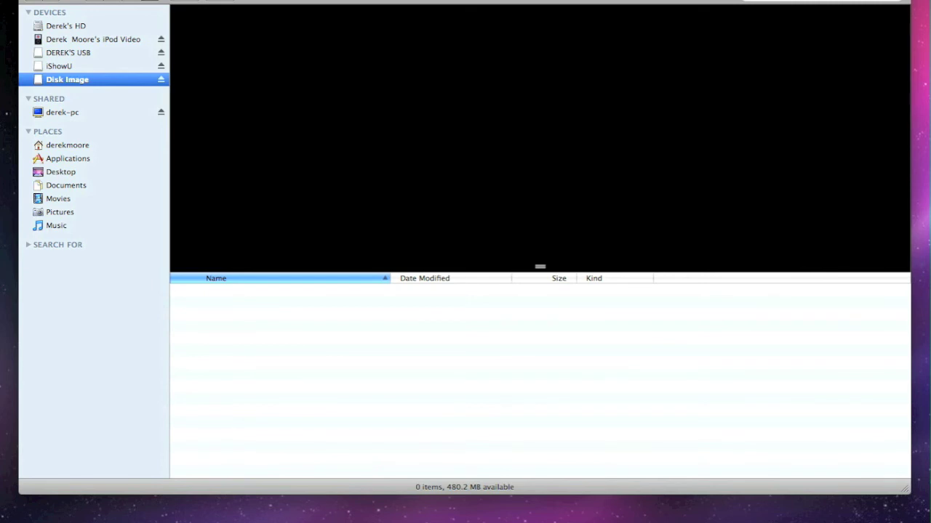
drag(917, 320, 427, 370)
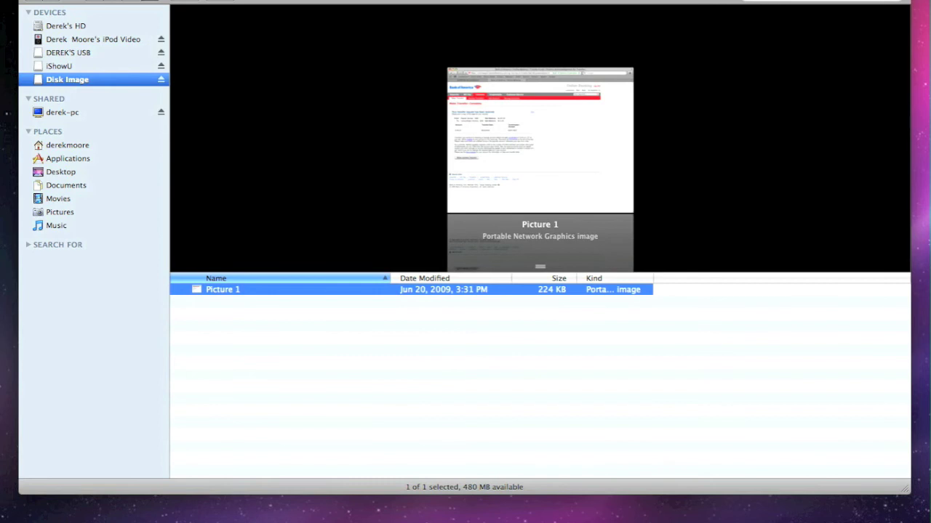
drag(909, 487, 643, 359)
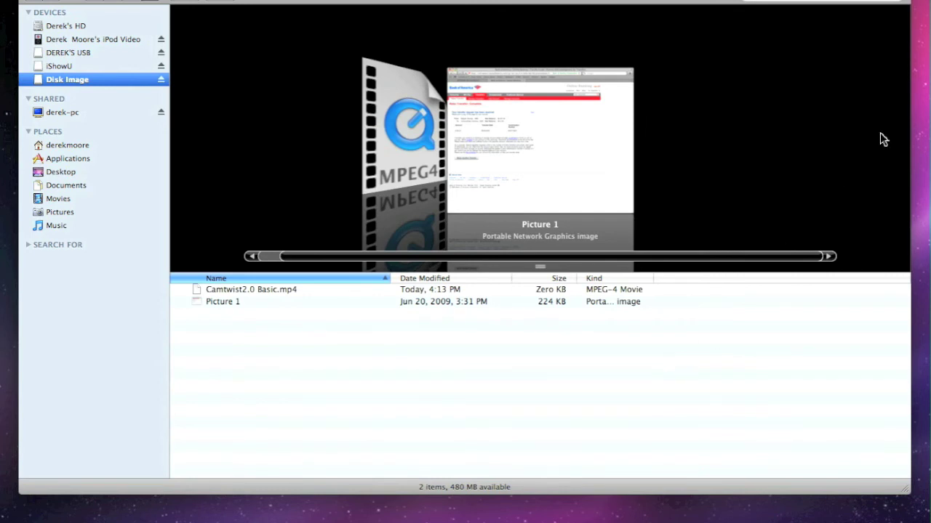
drag(909, 364, 412, 380)
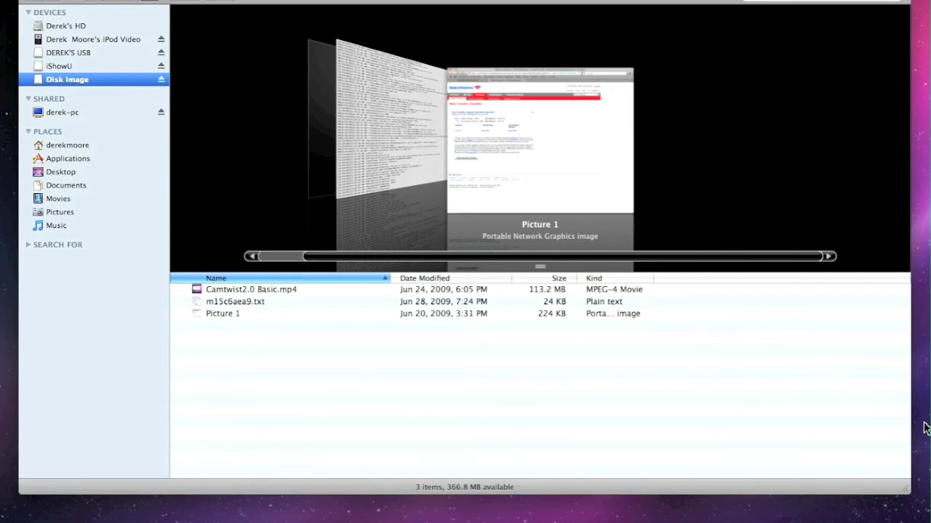
- Eject the Disk Image volume from the Finder sidebar
click(161, 80)
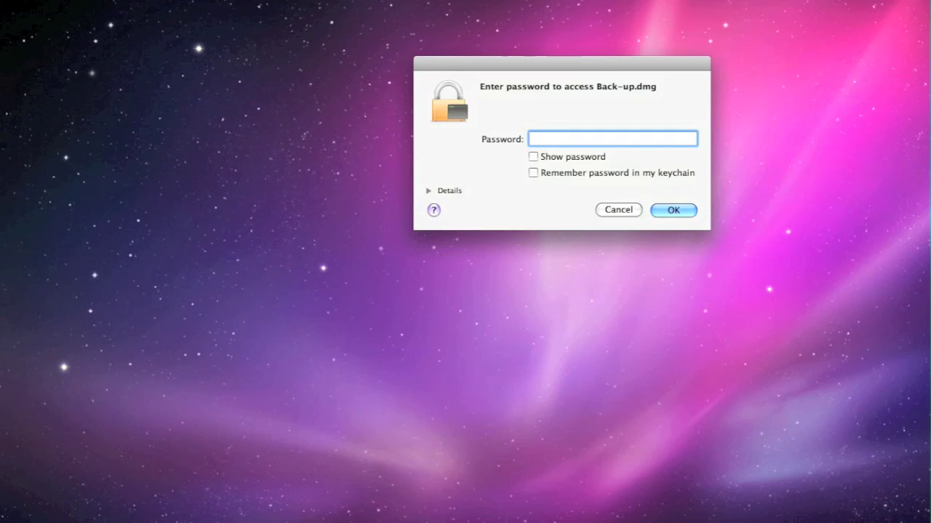
- Type the Back-up.dmg password into the prompt, replacing the first attempt
text(••••••••••)
key(cmd+a)
text(••••••••••••)
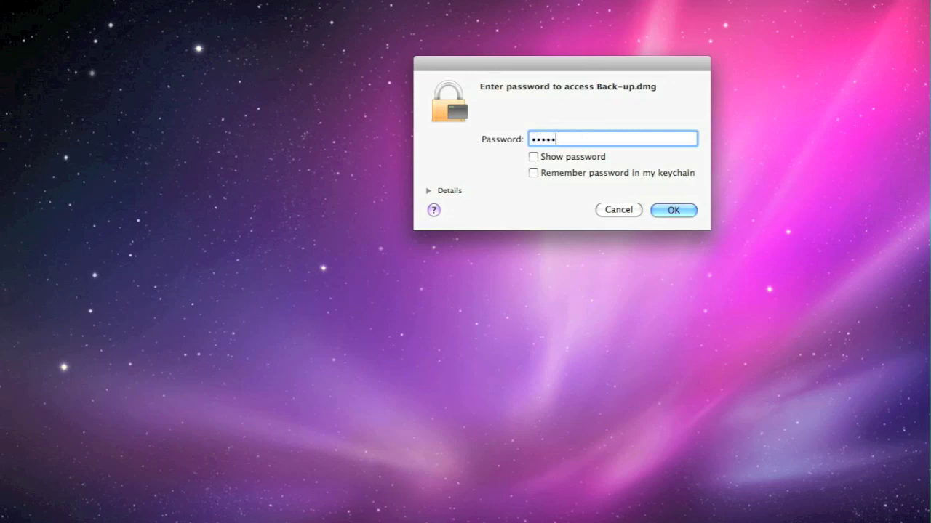